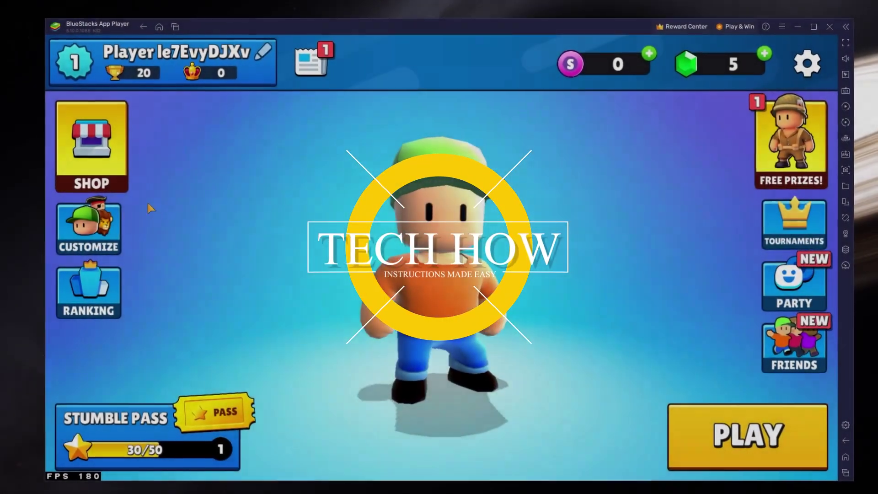
Browse the character skins in the customization screen, preview the locked Chef Gordon skin, and return to the game lobby.
left_click(89, 227)
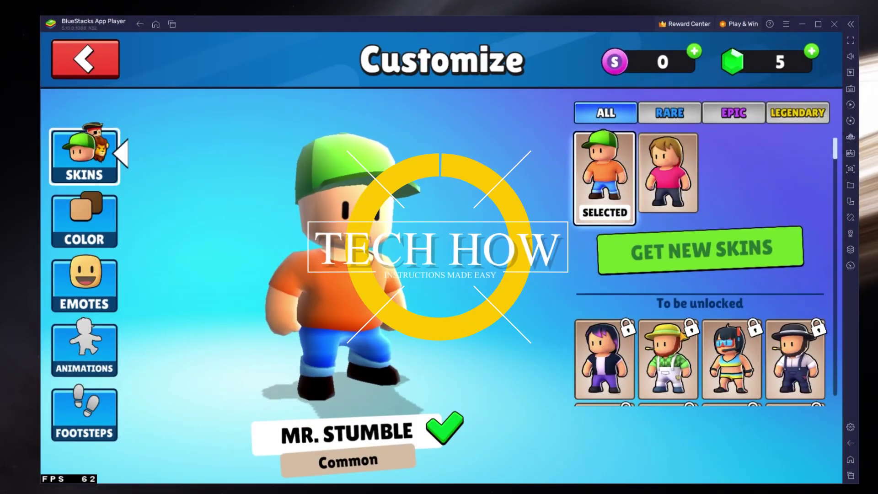
scroll(684, 186, "down", 5)
left_click(685, 186)
scroll(684, 186, "down", 5)
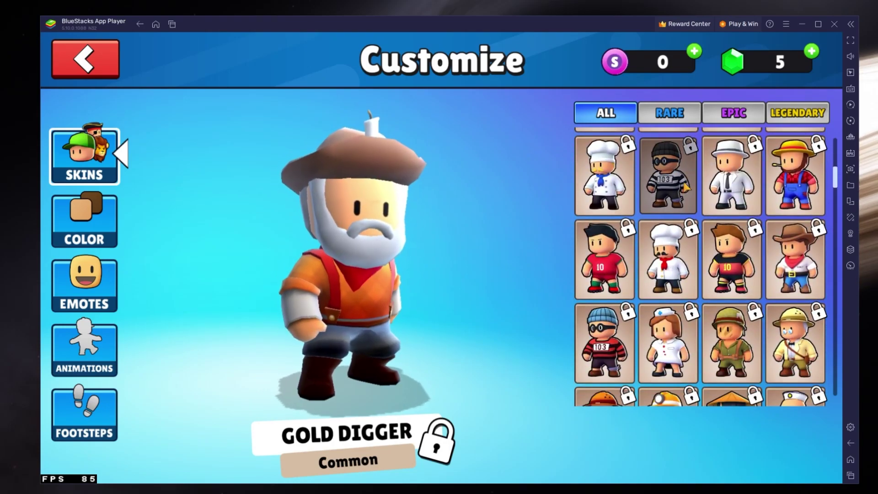
left_click(685, 186)
left_click(668, 265)
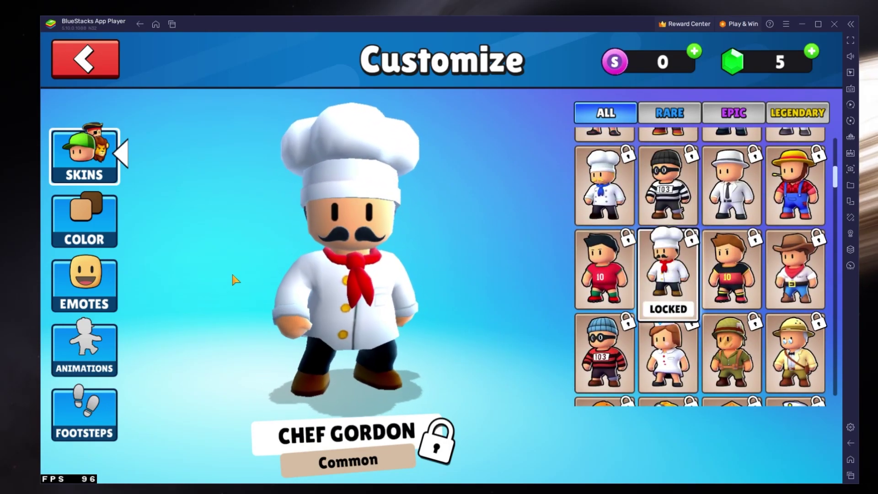
key("Escape")
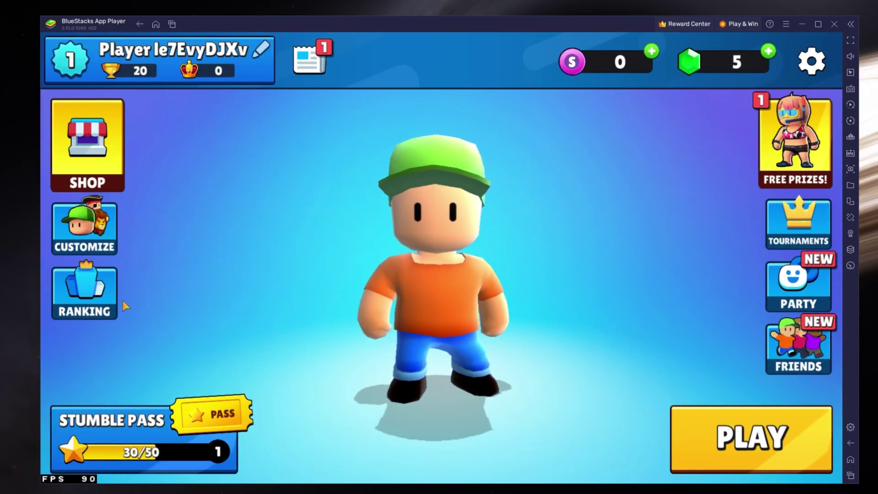
View the Stumble Pass rewards, leave them, and go to the emulator's home screen.
left_click(151, 421)
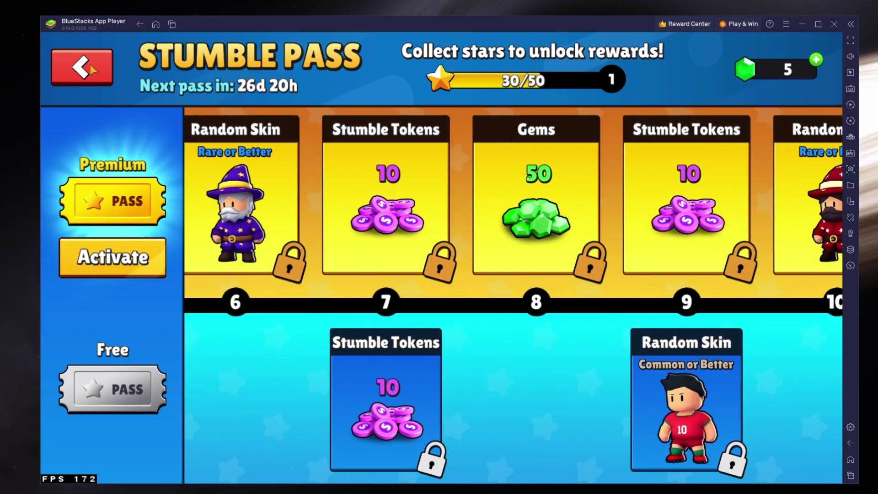
left_click(92, 69)
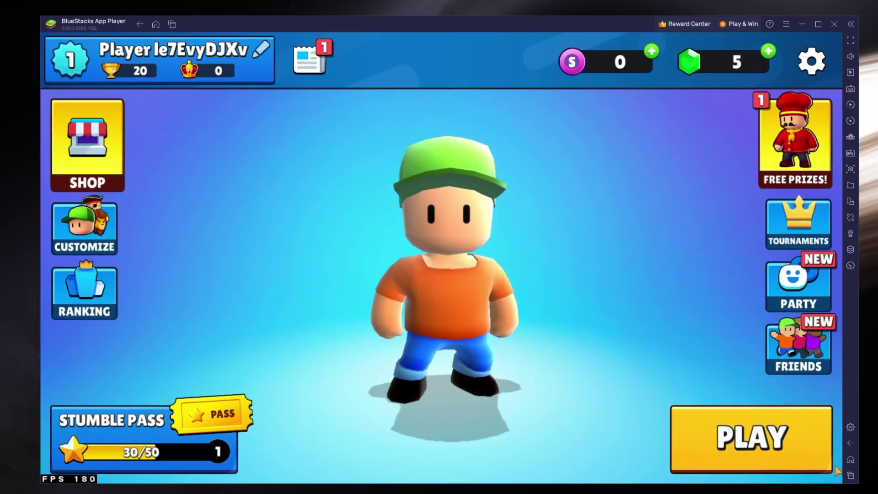
left_click(850, 460)
left_click_drag(542, 309, 710, 212)
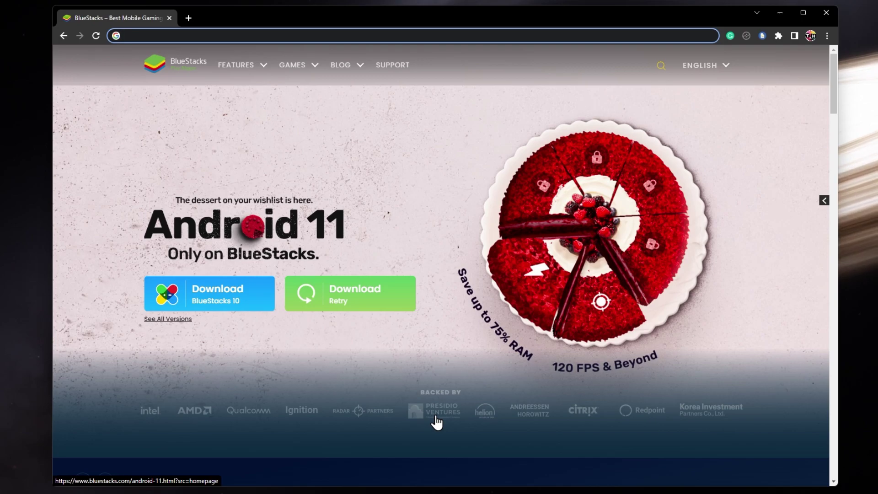
Download the BlueStacks installer from bluestacks.com in the browser, run it, and minimize the browser.
left_click(342, 301)
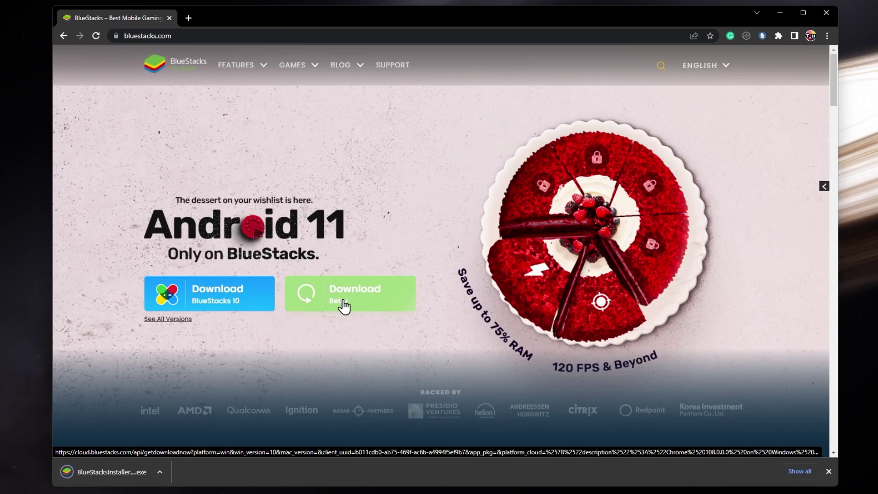
left_click(159, 472)
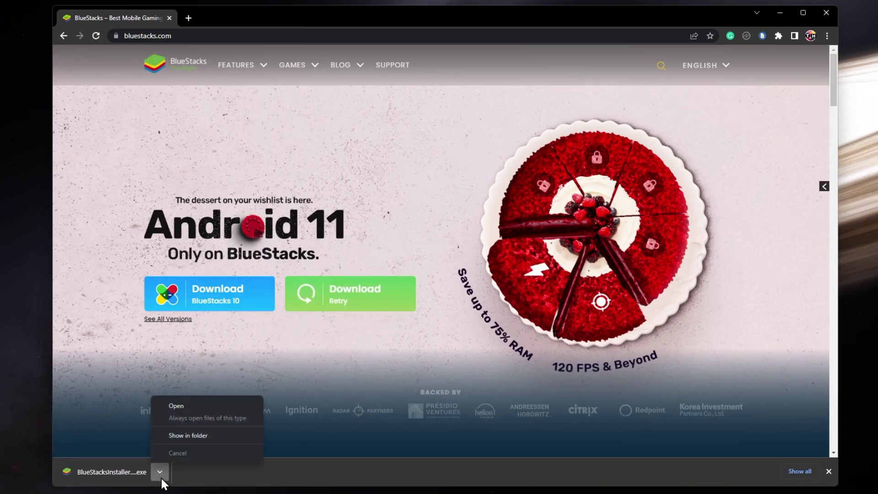
left_click(231, 405)
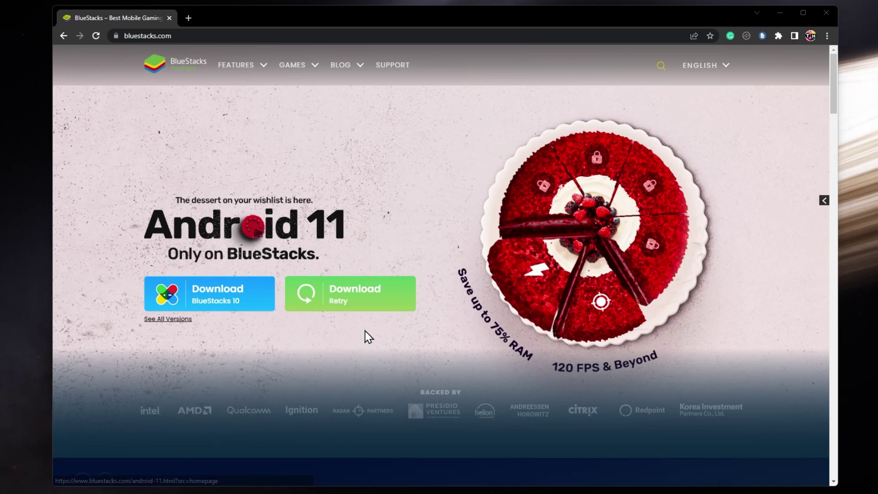
left_click(779, 12)
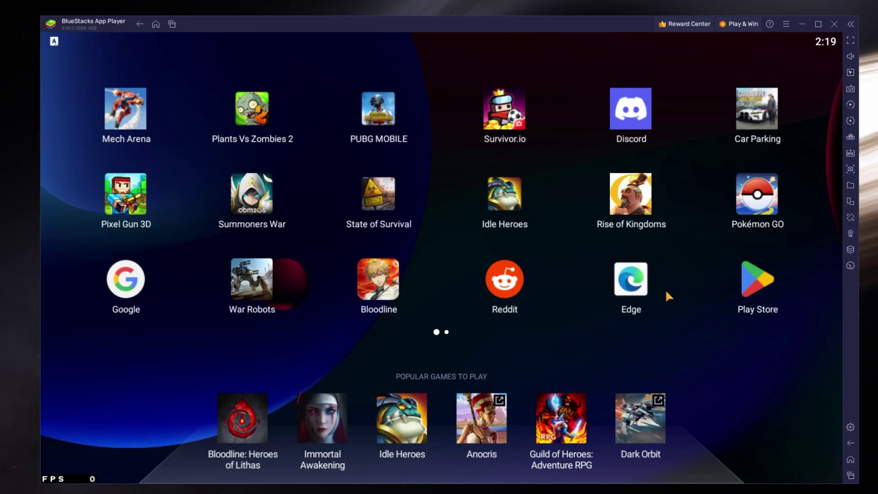
Find "stumble guys" in the Play Store and open the game's store page.
left_click(752, 287)
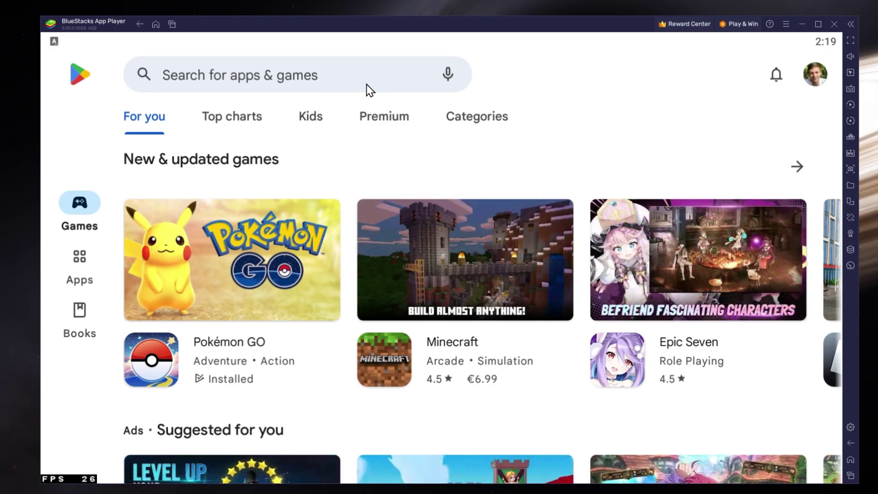
left_click(369, 88)
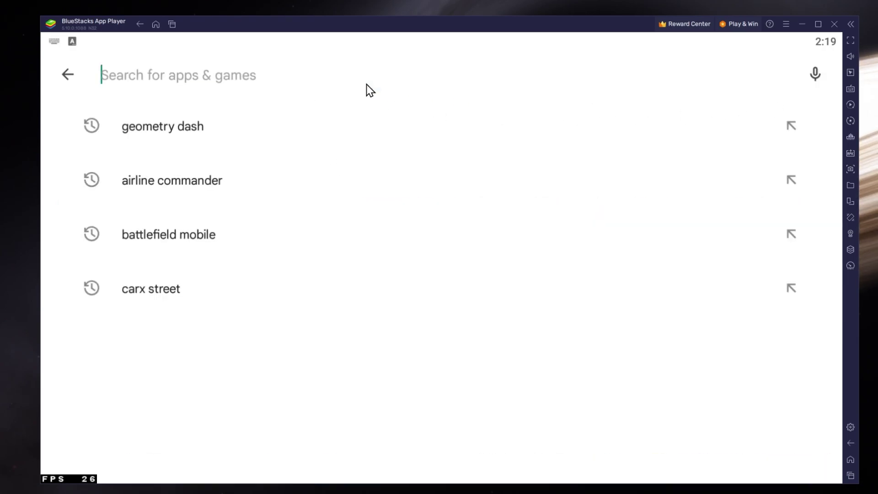
type("stumble")
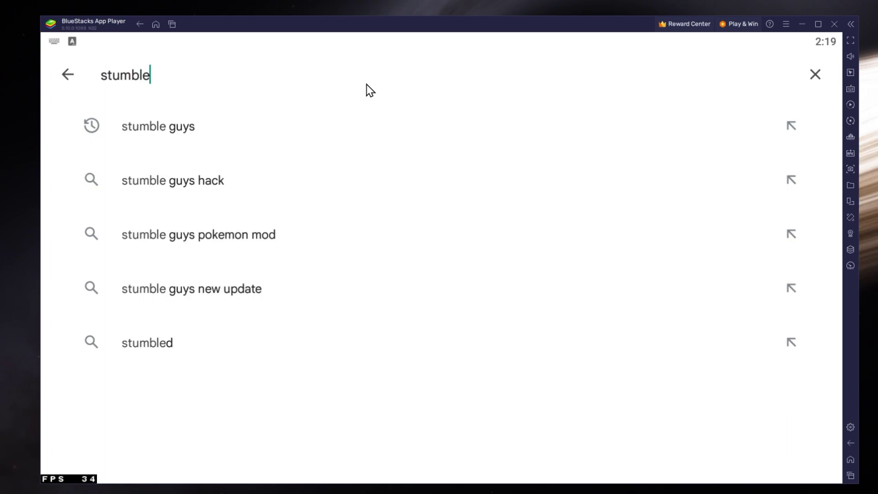
left_click(322, 126)
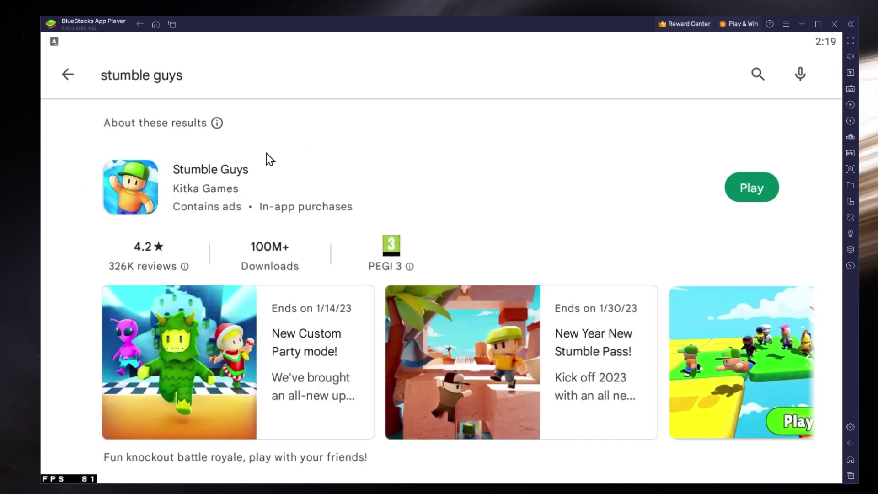
left_click(235, 176)
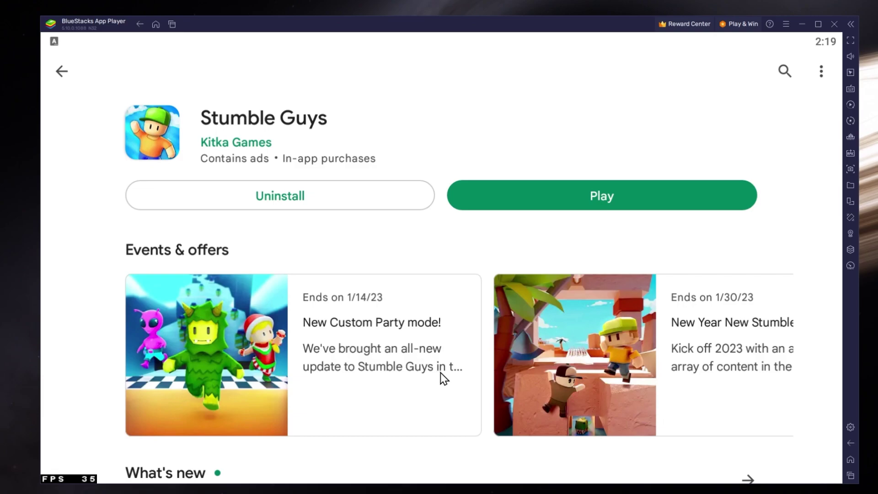
Look through the Stumble Guys store page's preview images and return to the home screen page containing the installed game.
scroll(486, 256, "down", 20)
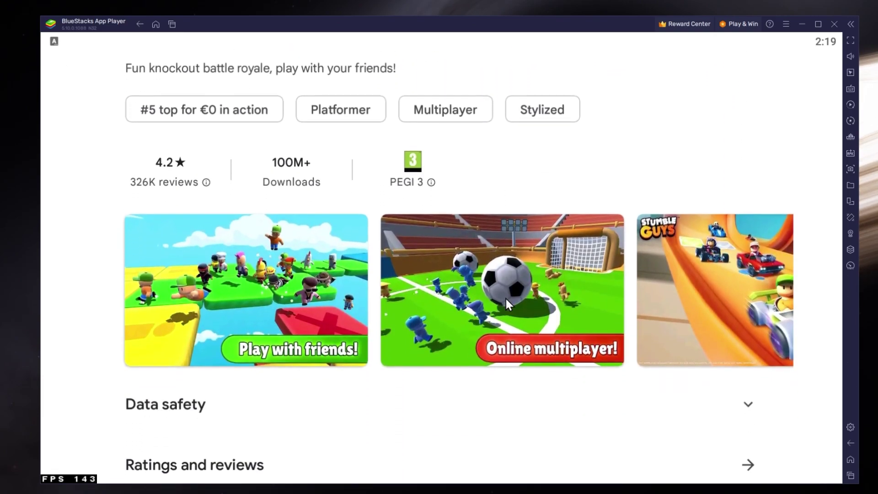
scroll(504, 298, "down", 1)
left_click_drag(632, 226, 64, 222)
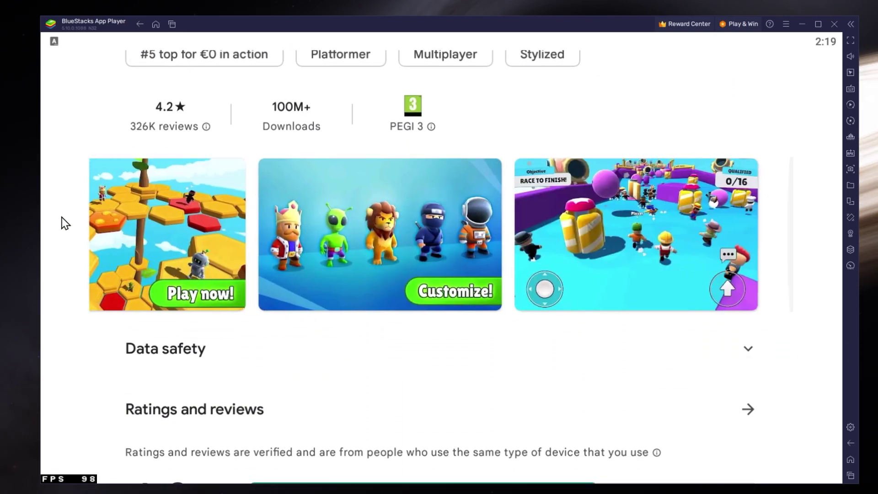
left_click(850, 459)
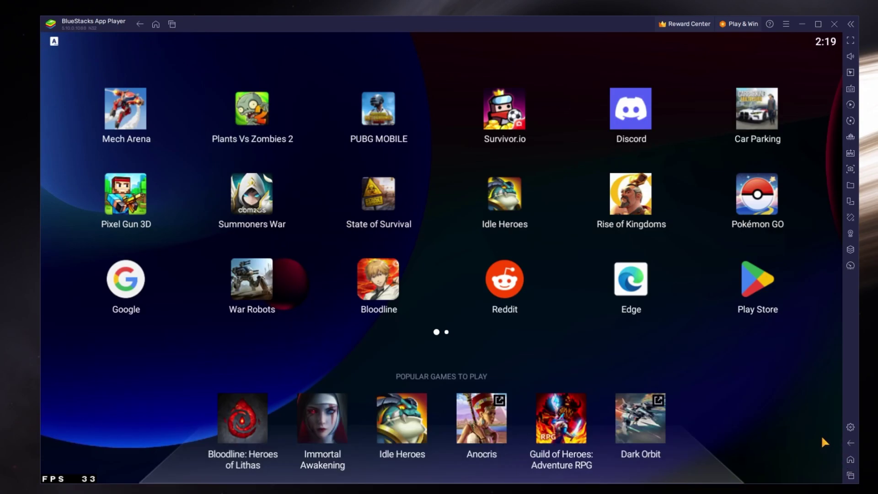
left_click_drag(821, 435, 501, 240)
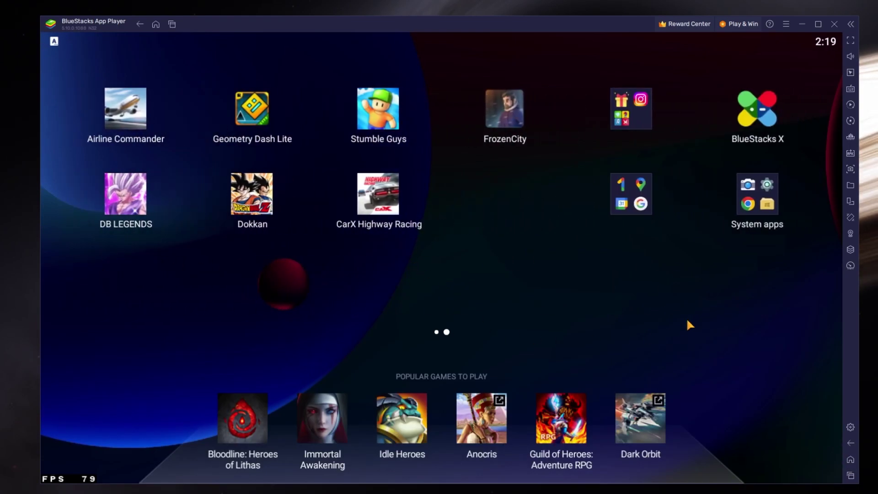
Open the emulator's performance settings and review the available memory allocation and performance mode options.
left_click(851, 427)
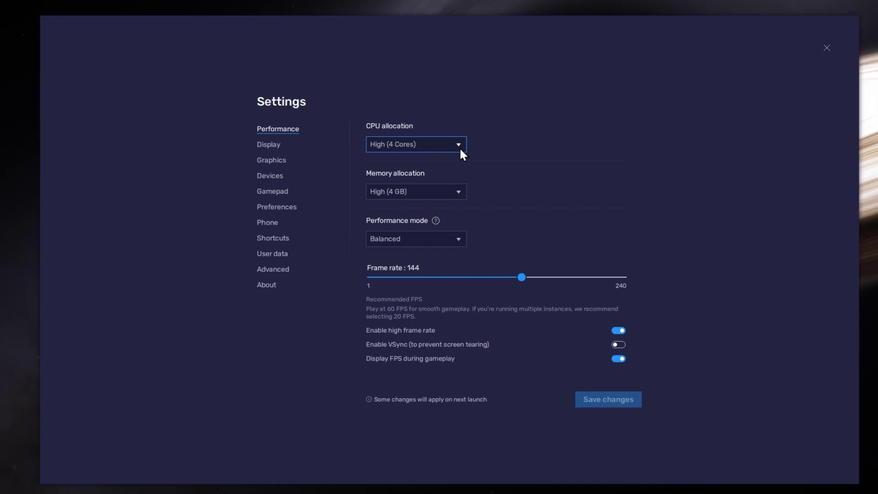
left_click(459, 191)
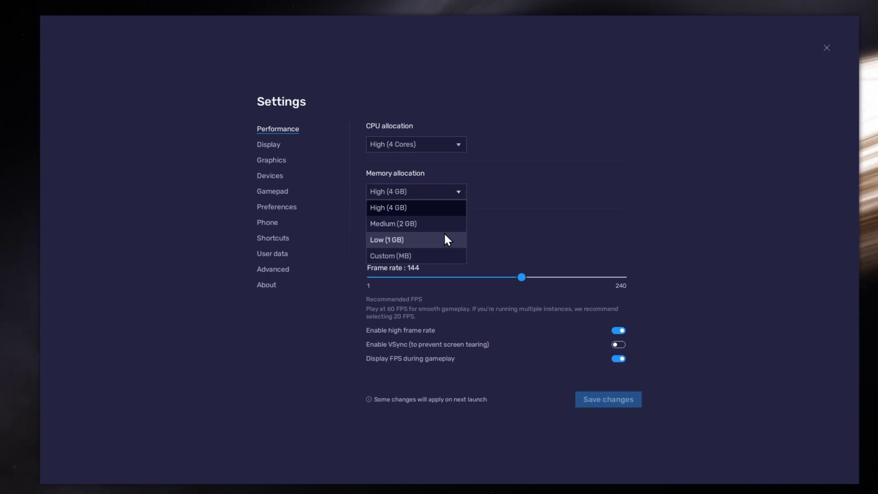
left_click(459, 190)
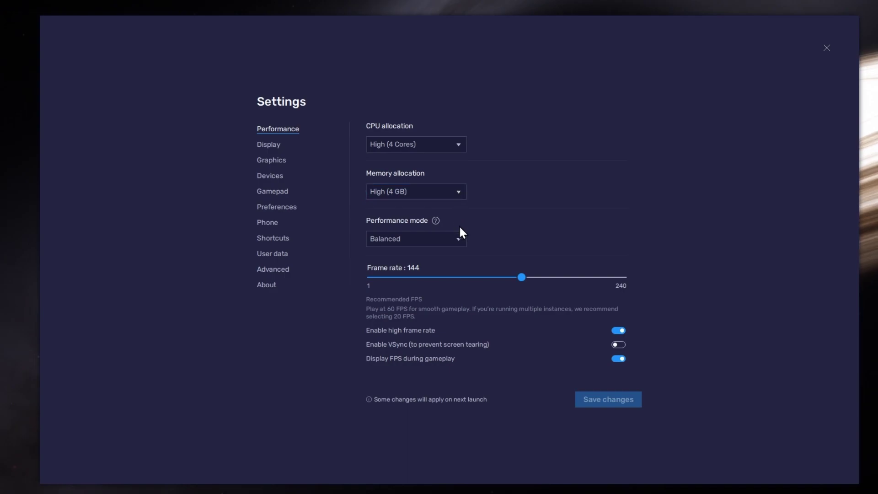
left_click(457, 238)
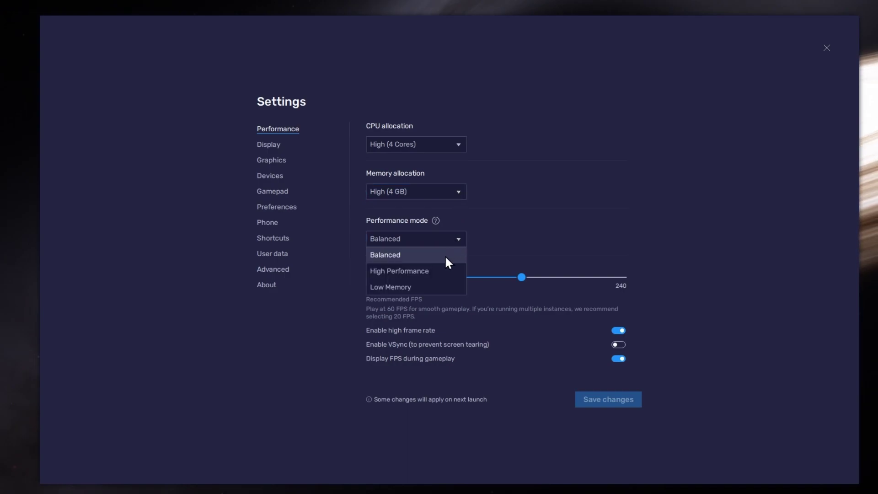
left_click(460, 242)
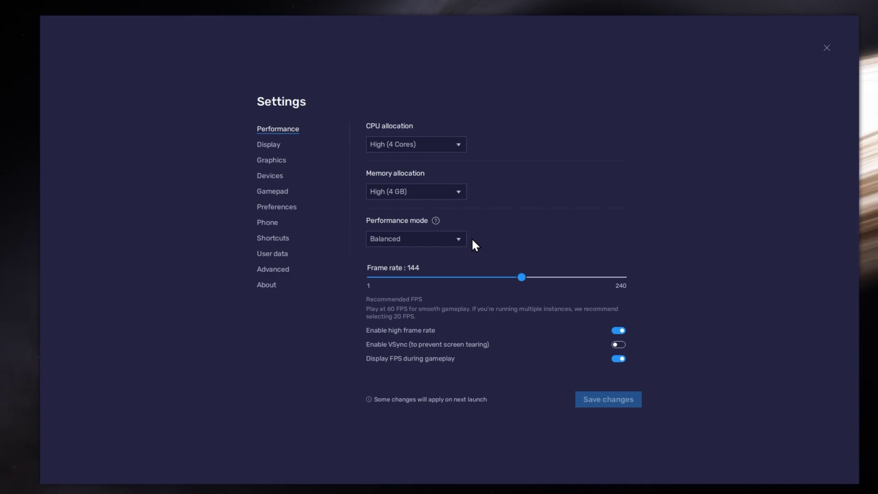
Switch high frame rate off and back on, and set the frame rate to 144.
left_click(619, 331)
left_click(618, 331)
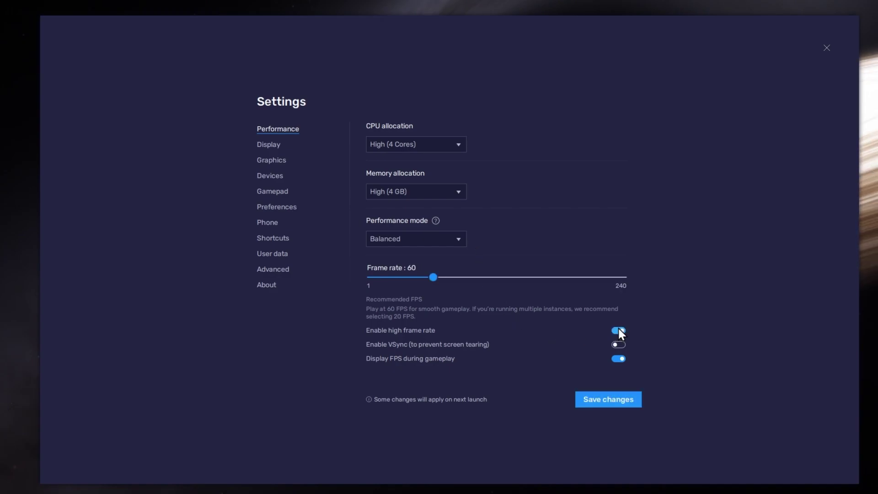
left_click_drag(495, 277, 521, 279)
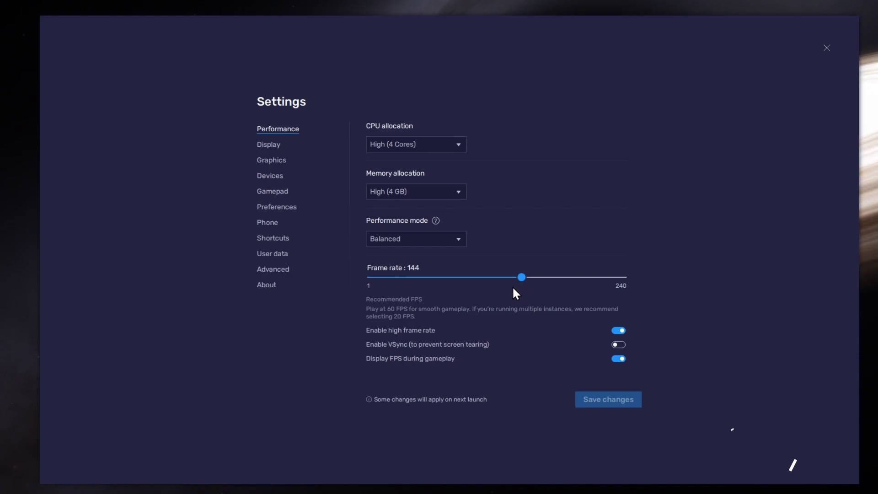
Check the monitor's available refresh rates in the Windows advanced display settings, and close the Windows settings.
right_click(32, 272)
left_click(136, 372)
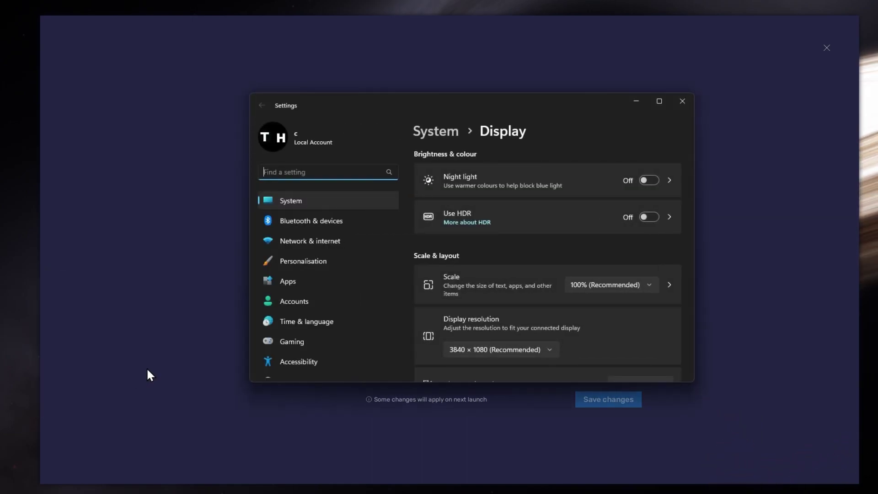
left_click_drag(690, 222, 684, 341)
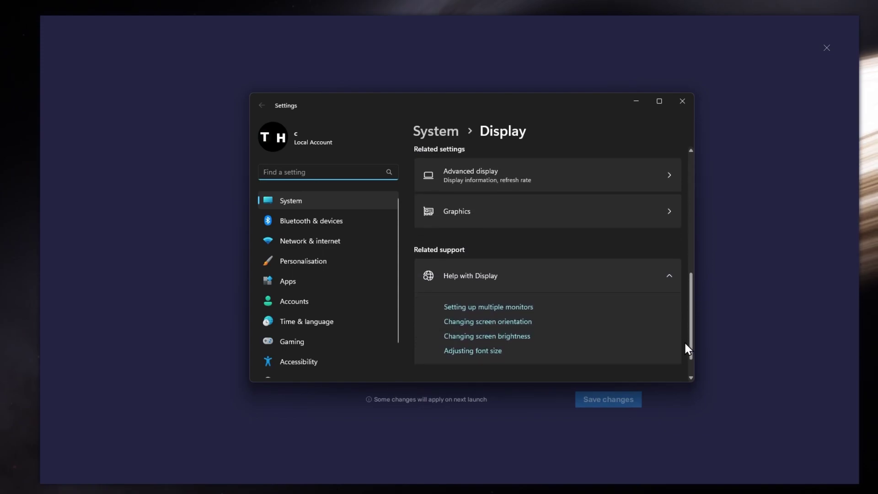
left_click(585, 183)
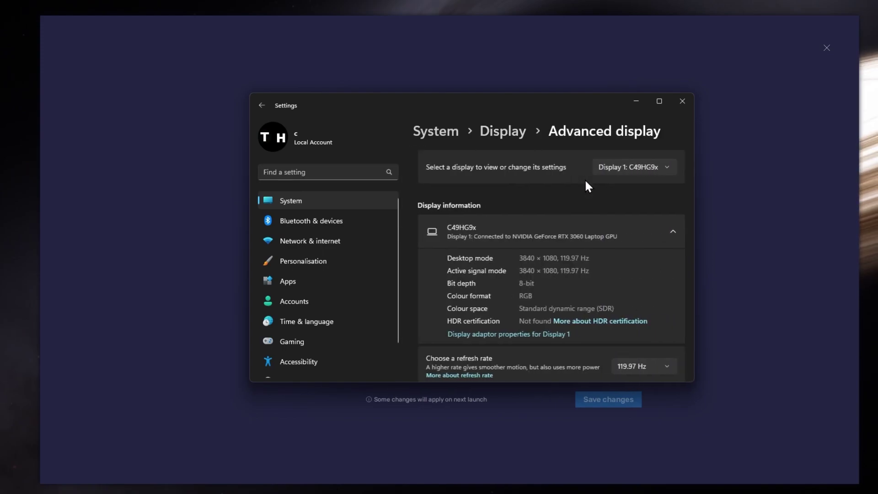
left_click_drag(692, 164, 683, 208)
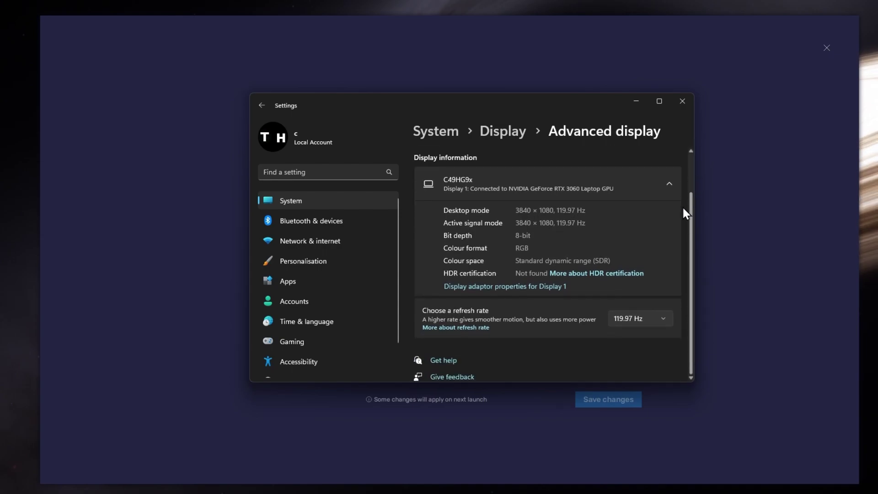
left_click(668, 316)
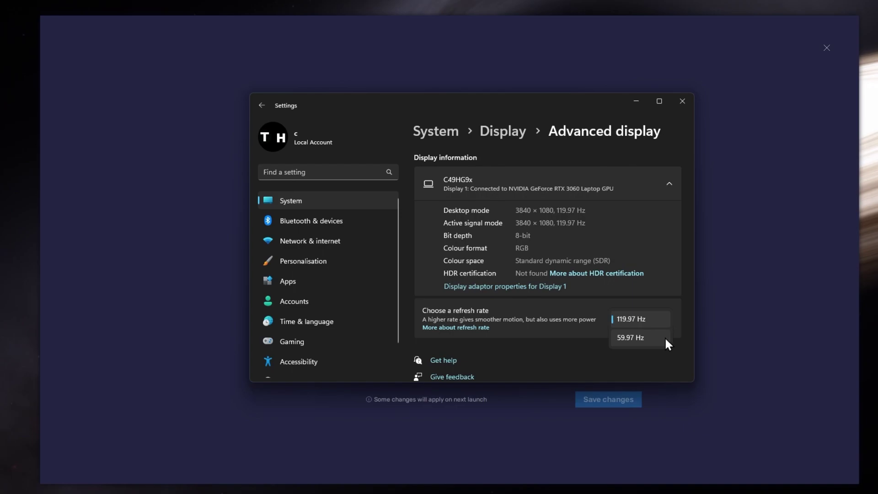
left_click(690, 315)
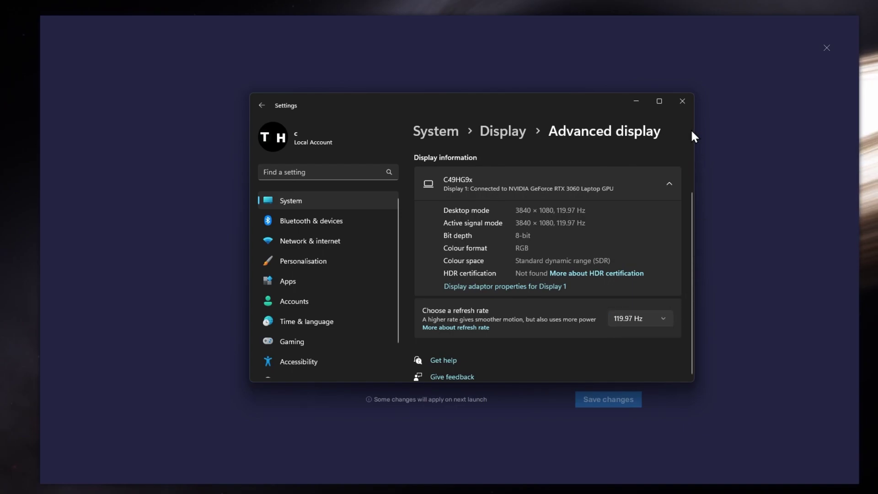
left_click(690, 106)
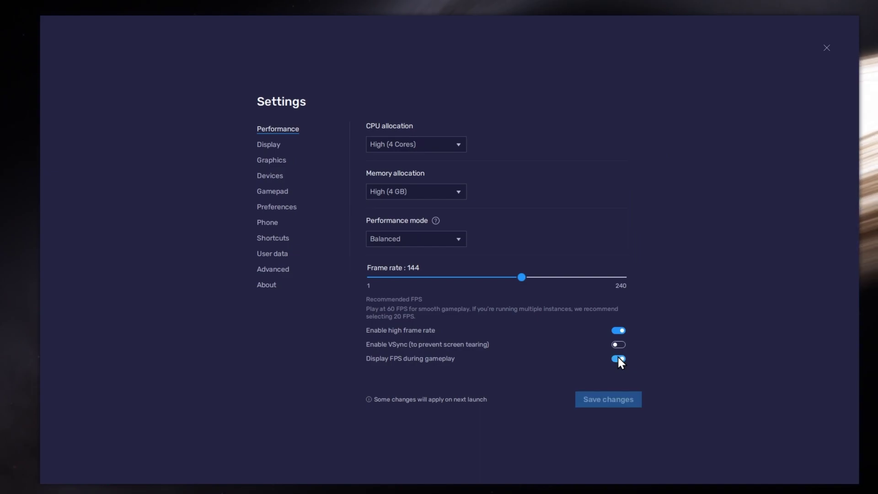
Review the display orientation options, try the 2560 x 1440 resolution, and switch back to 1600 x 900.
left_click(263, 144)
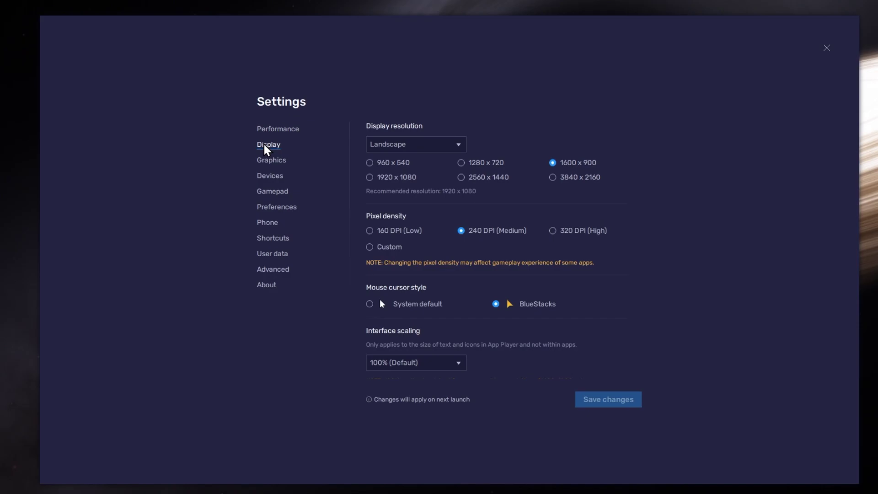
left_click(460, 149)
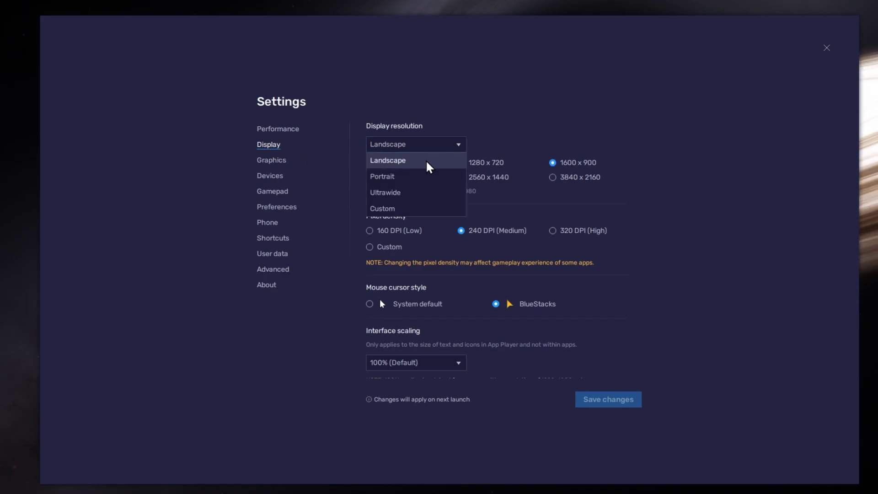
left_click(461, 150)
left_click(465, 179)
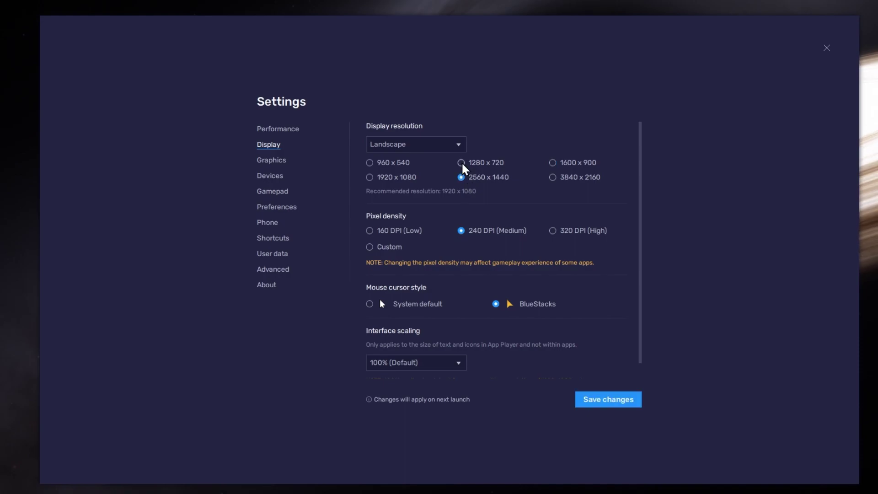
left_click(553, 166)
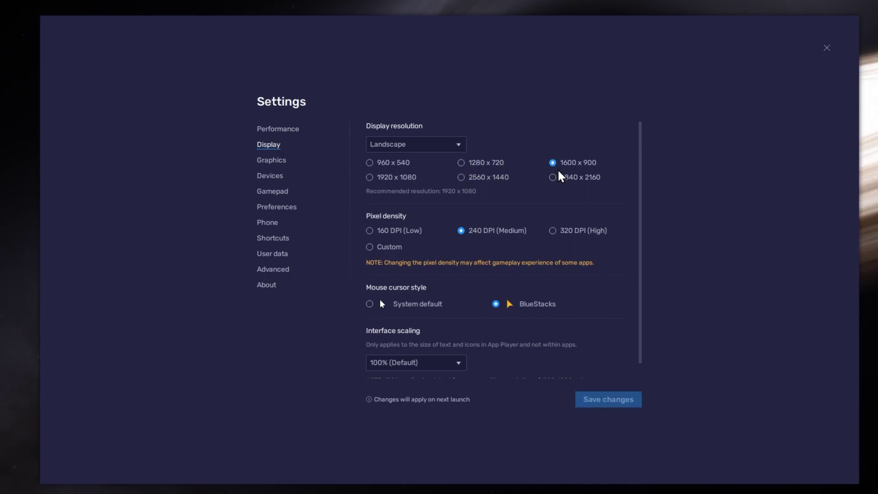
Close the emulator settings, slightly enlarge the emulator window, and launch Stumble Guys from the home screen.
left_click(827, 48)
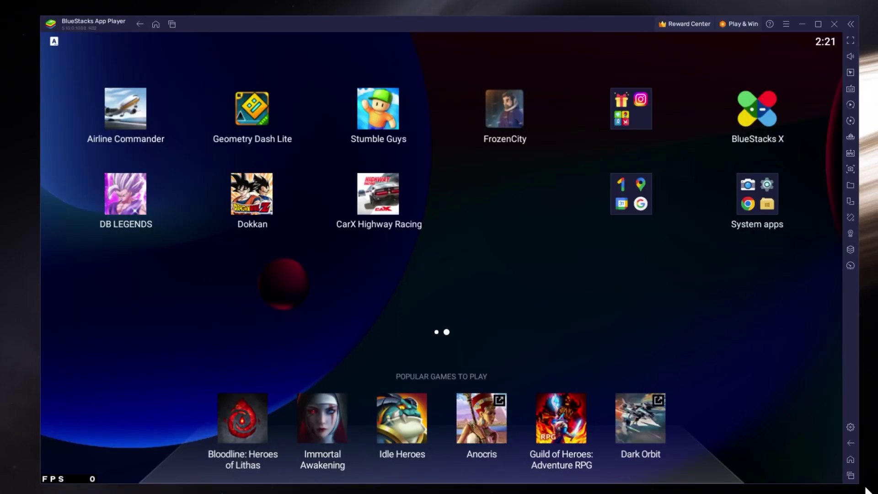
left_click_drag(860, 486, 861, 469)
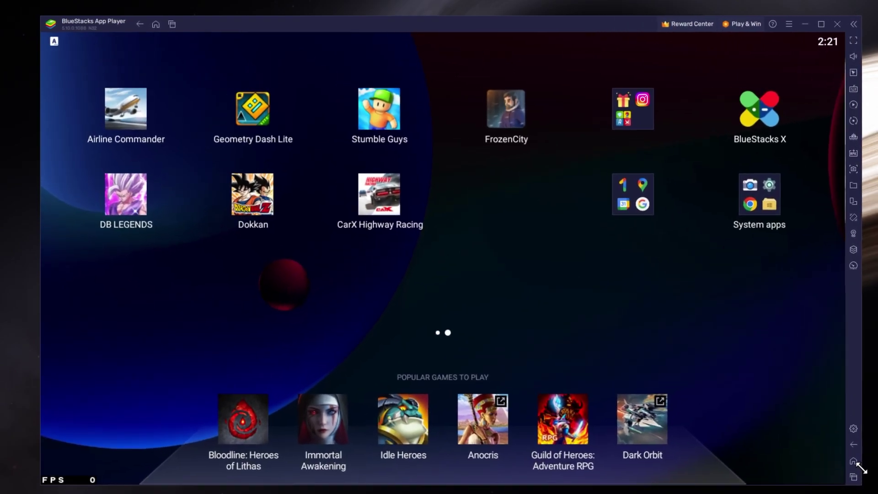
left_click(379, 114)
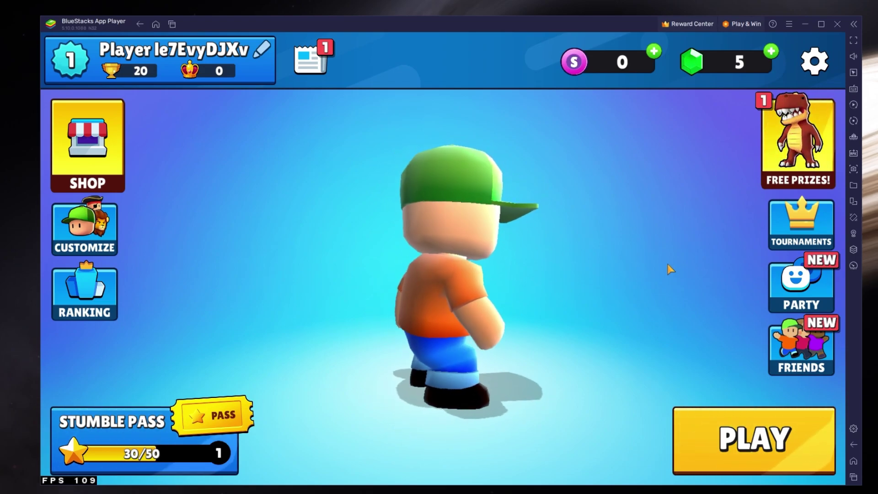
left_click_drag(328, 280, 475, 288)
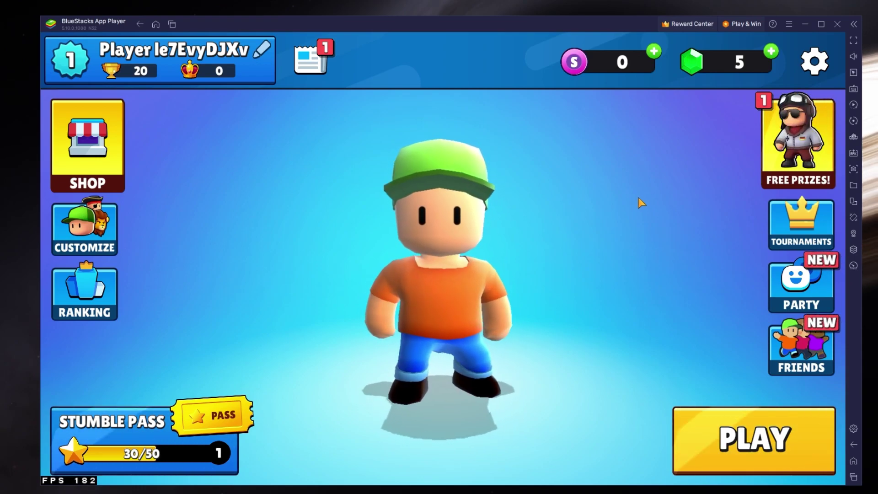
Open the emulator's game controls options, switch the on-screen controls on and back off, and close the options.
left_click(857, 91)
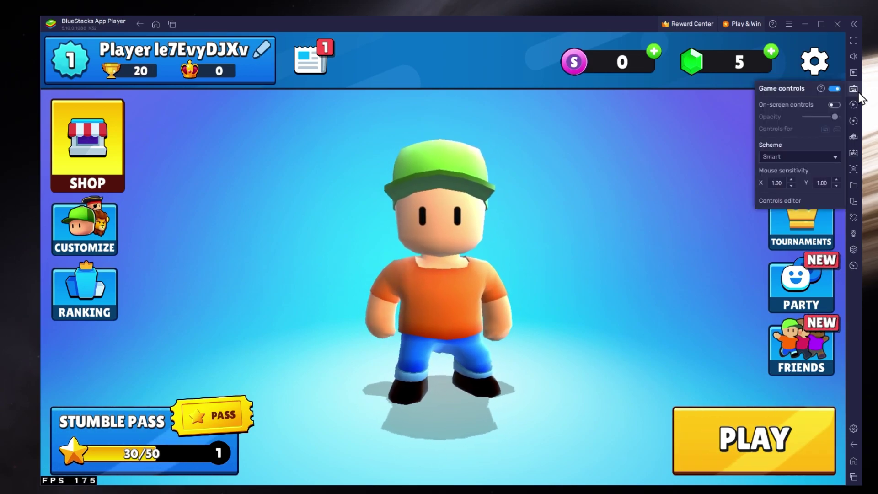
left_click(833, 106)
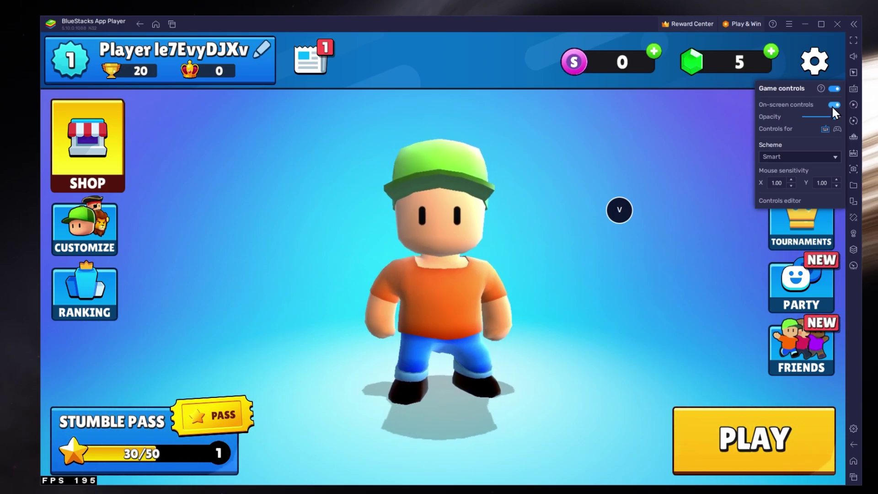
left_click(832, 106)
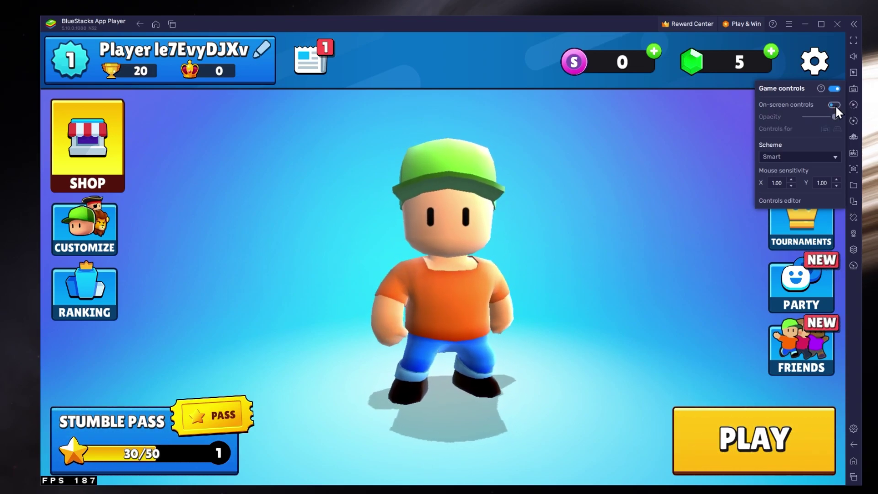
left_click(852, 91)
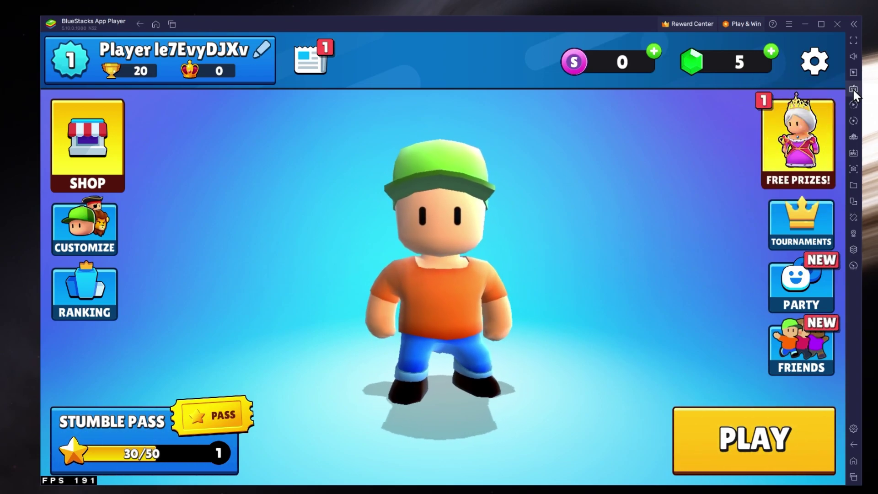
Open the game's settings and look through the Google Play login, Facebook login, language and server region options.
left_click(817, 64)
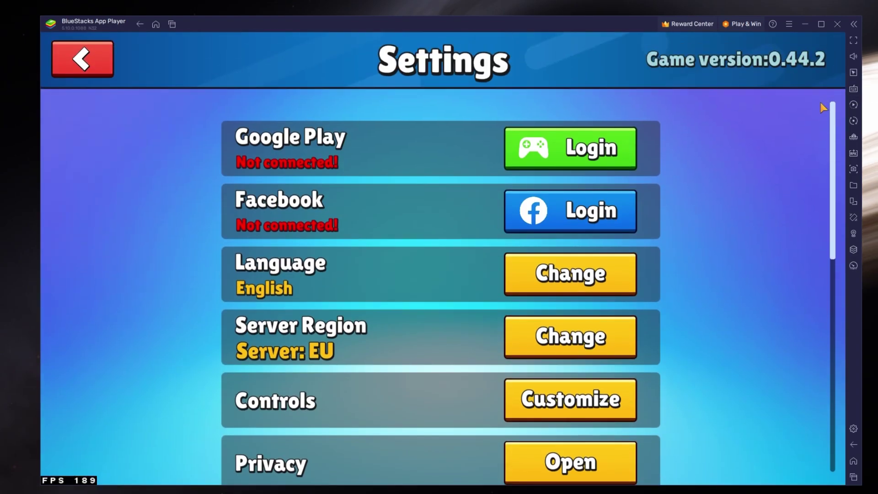
left_click_drag(779, 371, 780, 410)
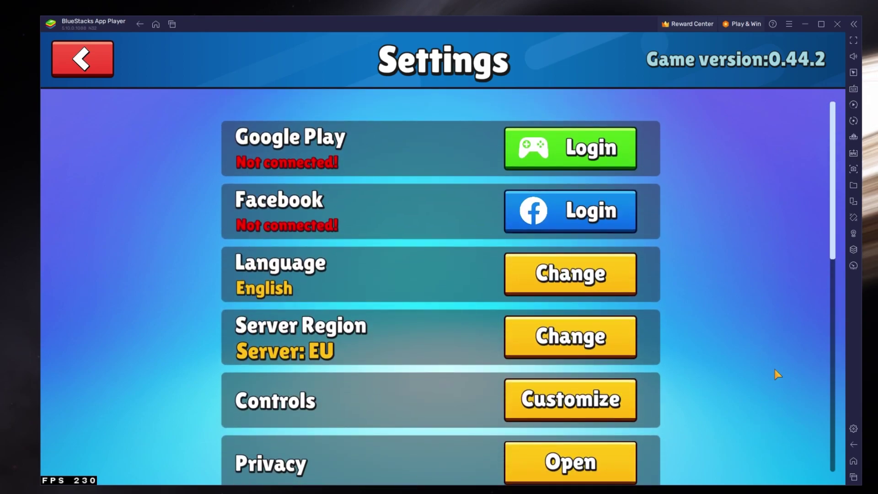
left_click(606, 163)
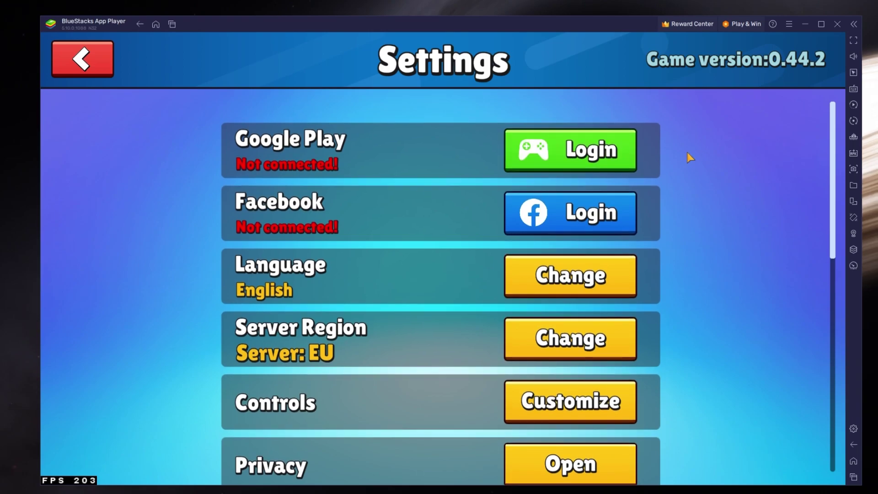
left_click(630, 216)
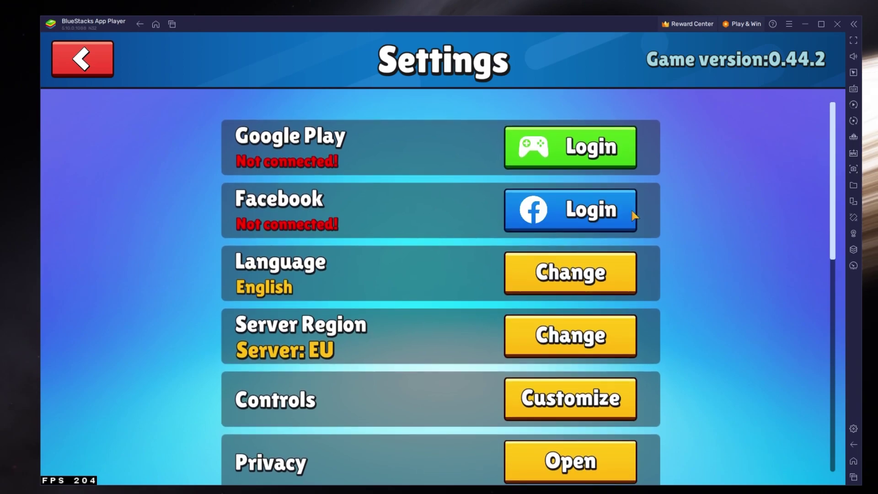
left_click_drag(651, 310, 671, 235)
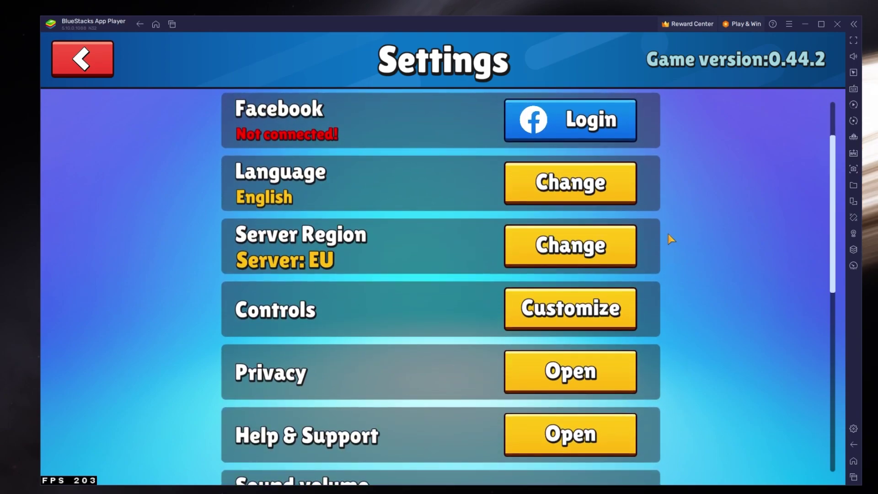
left_click(585, 192)
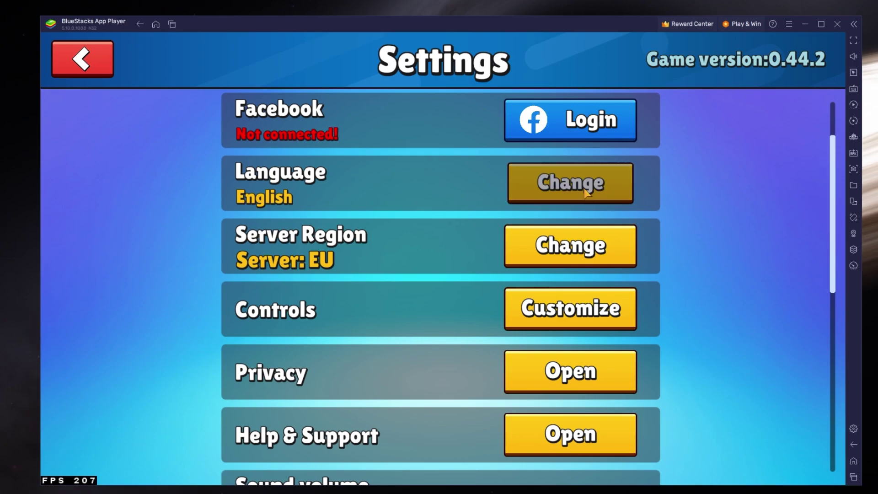
left_click_drag(586, 190, 668, 183)
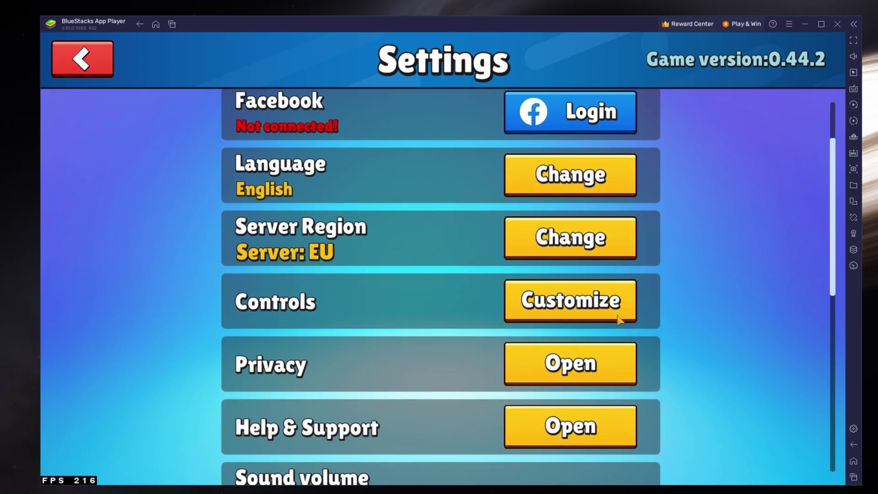
View the customizable touch control layout in the game's settings and return to the settings list.
left_click_drag(613, 325, 624, 208)
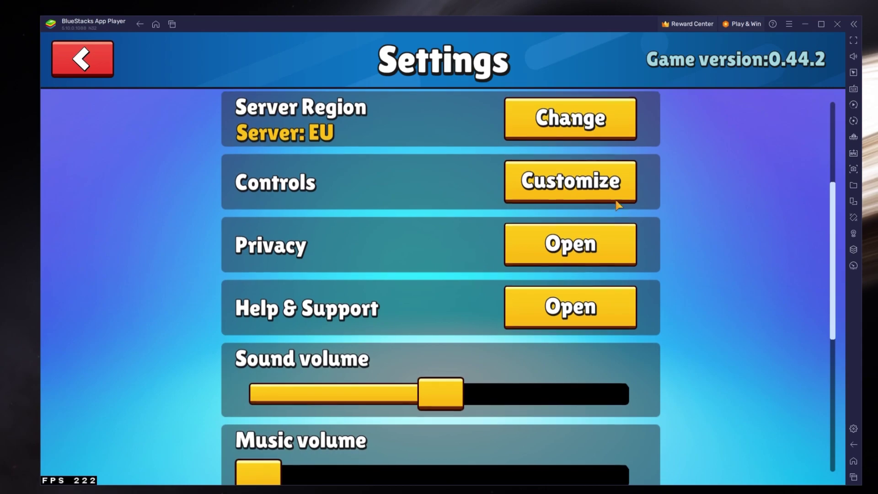
left_click(608, 183)
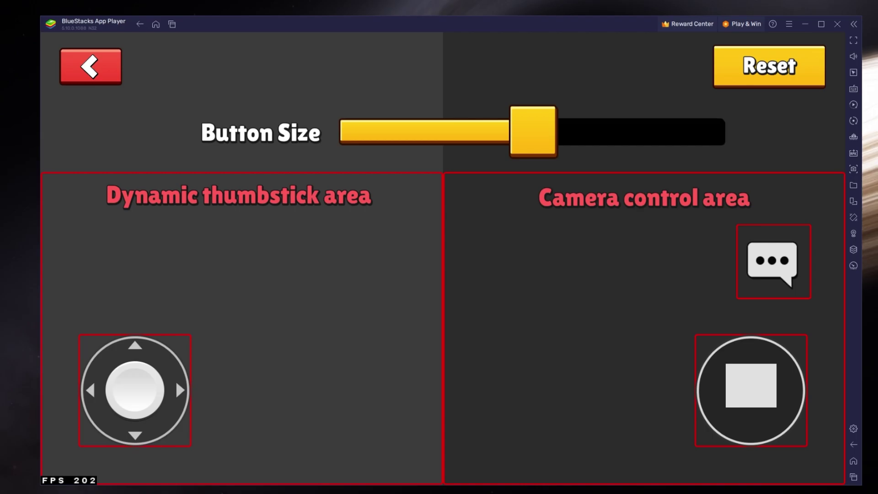
key("Escape")
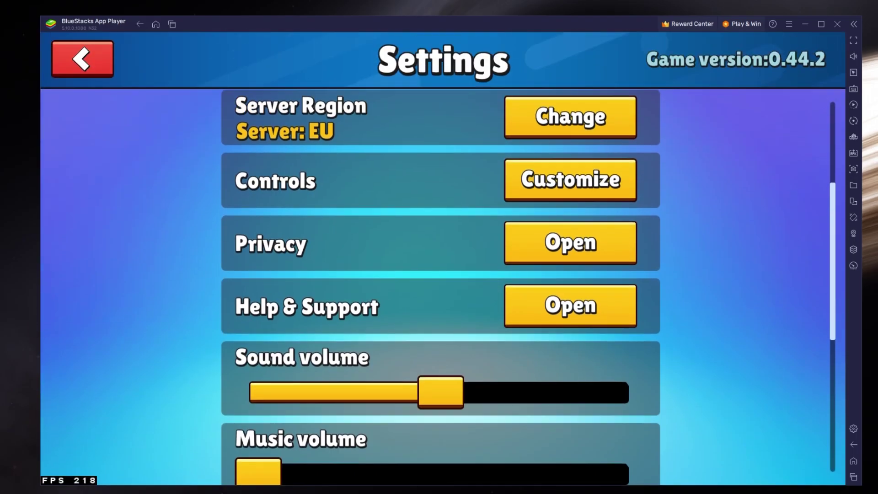
Change the game's resolution and restore it to 100%, and set the shadows to High.
left_click_drag(455, 339, 435, 96)
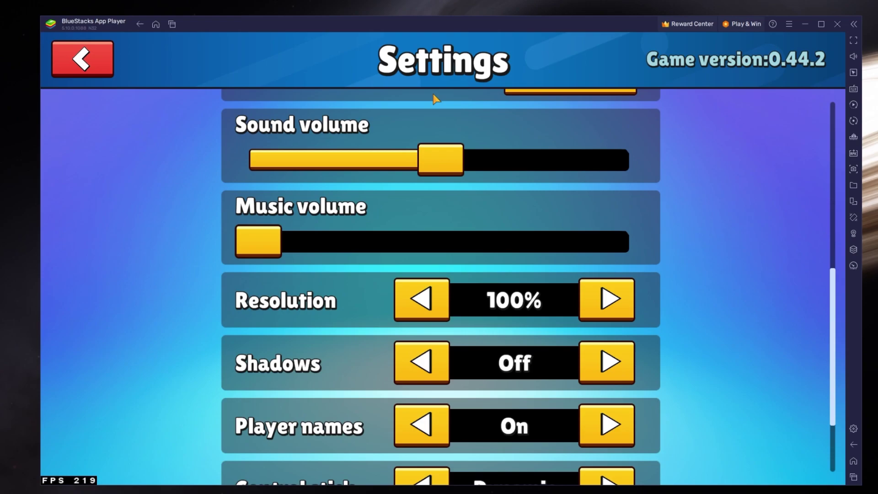
left_click_drag(673, 282, 645, 152)
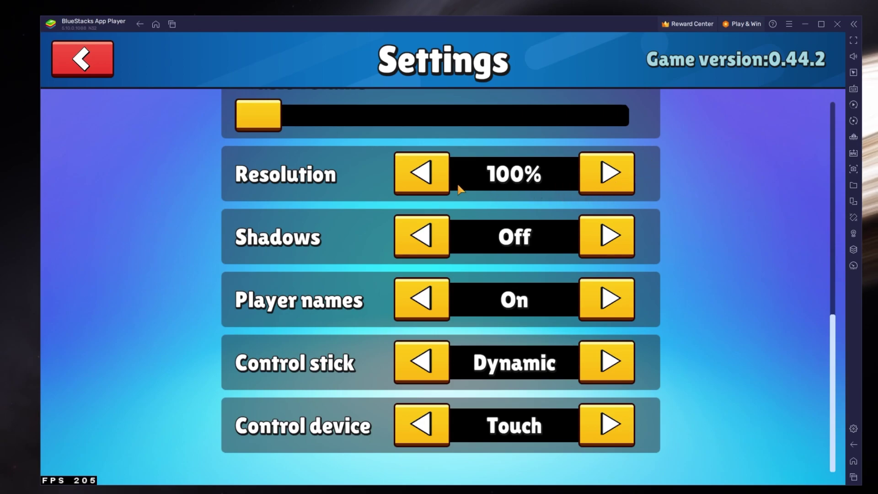
left_click(426, 173)
left_click(591, 177)
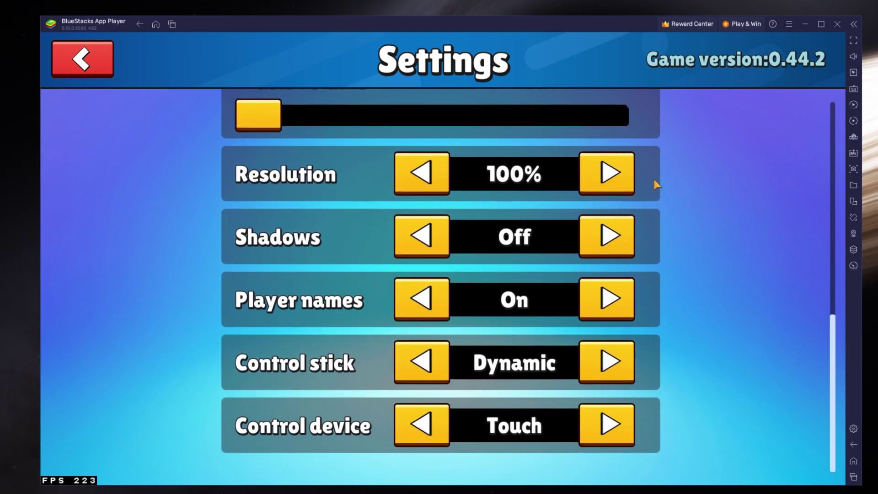
left_click(612, 234)
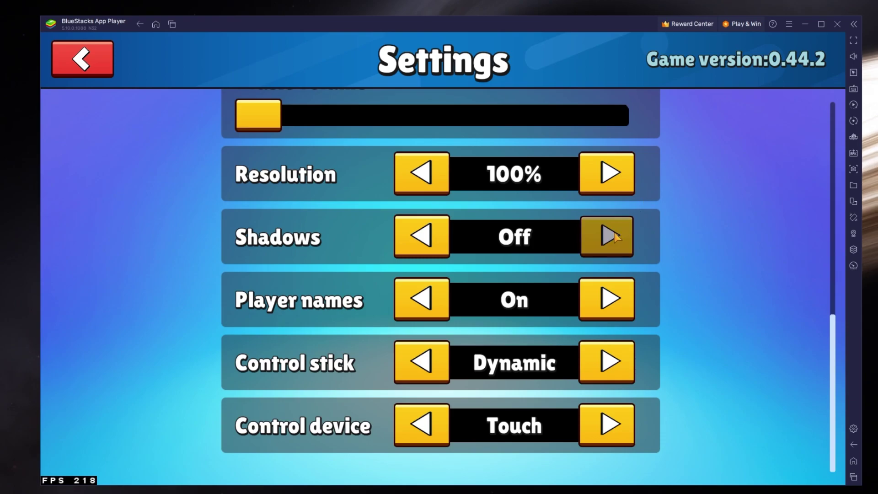
left_click(432, 240)
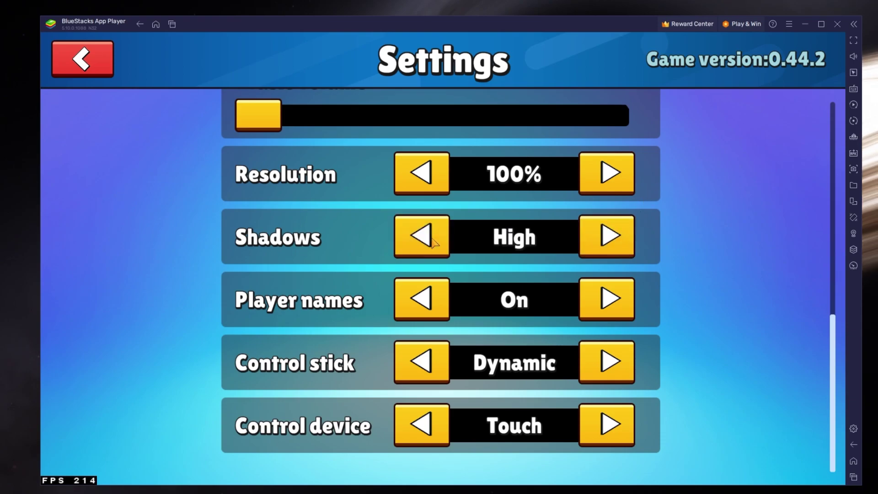
Lower the game's resolution to 85% and raise it back to 100%.
left_click(436, 185)
left_click(437, 185)
left_click(437, 186)
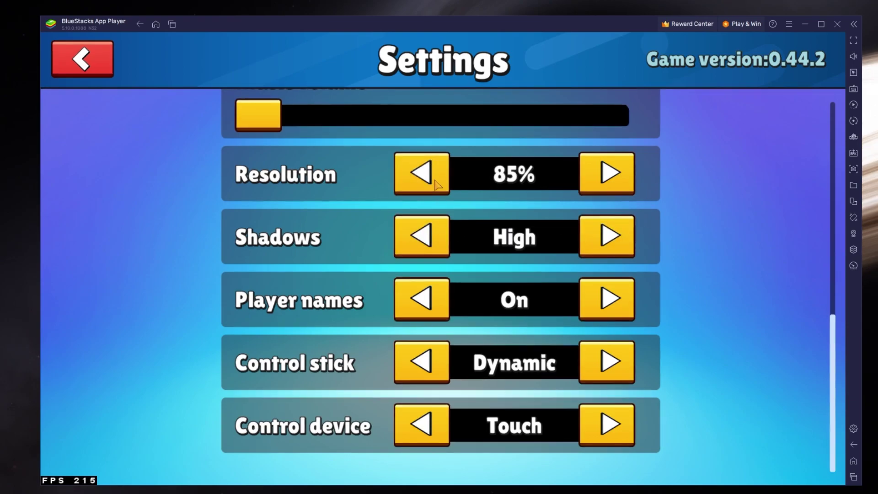
left_click(594, 181)
left_click(596, 188)
left_click(601, 194)
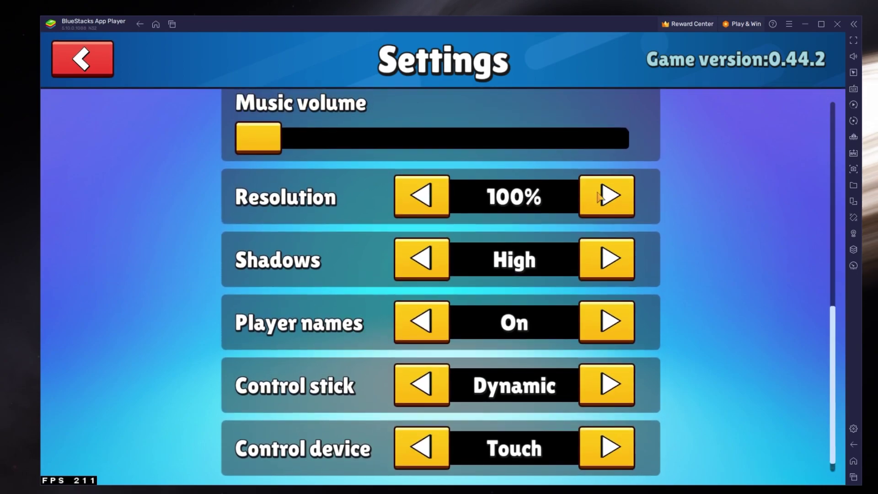
scroll(642, 256, "down", 1)
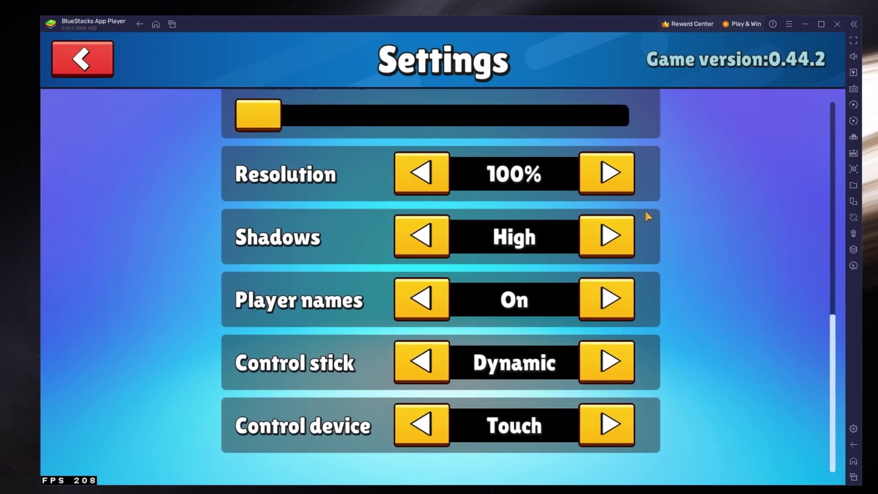
Set the game's shadows to Off, and cycle the control stick mode back to Dynamic.
left_click(607, 242)
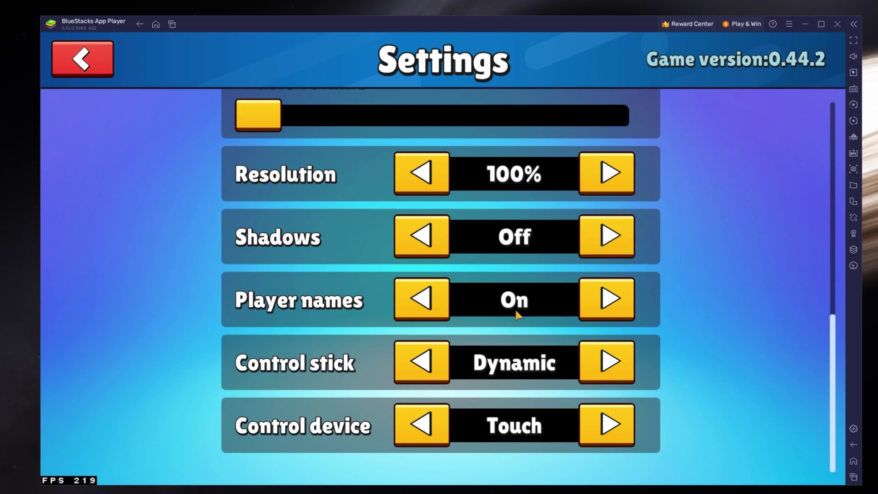
left_click(613, 363)
left_click(621, 362)
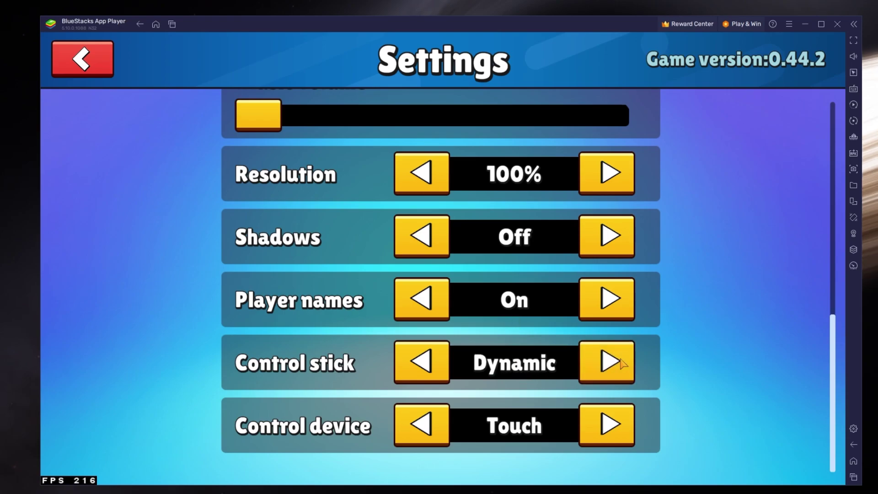
Switch the control device to Gamepad and back to Touch, and return to the game's main screen.
left_click(625, 429)
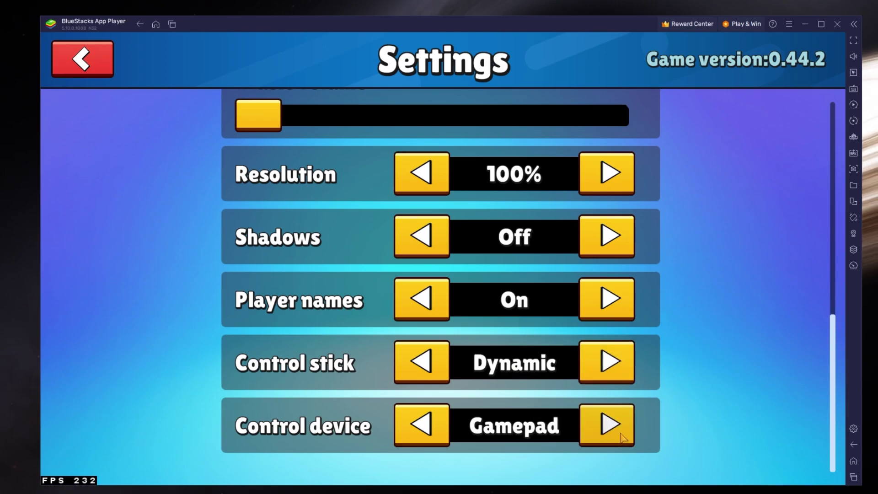
left_click(623, 435)
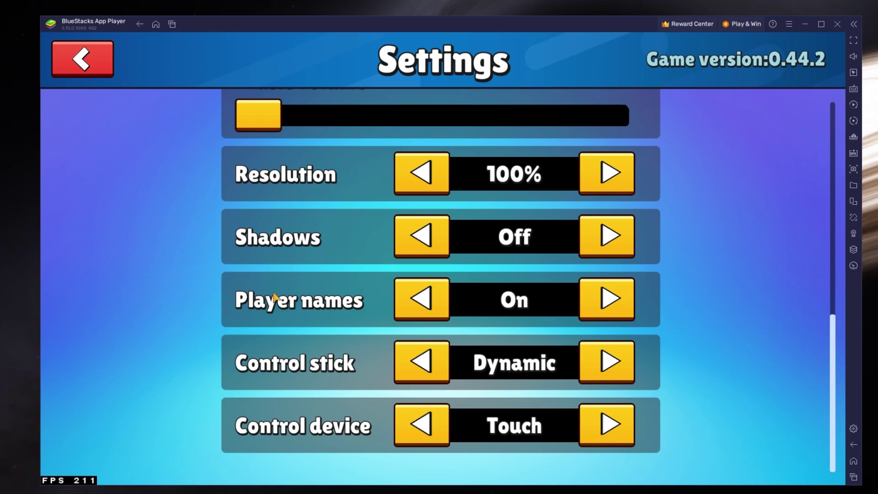
left_click(83, 59)
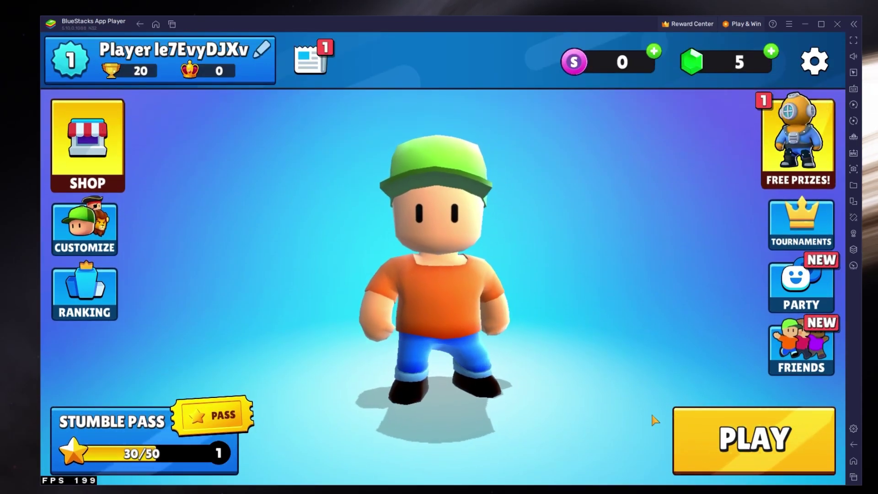